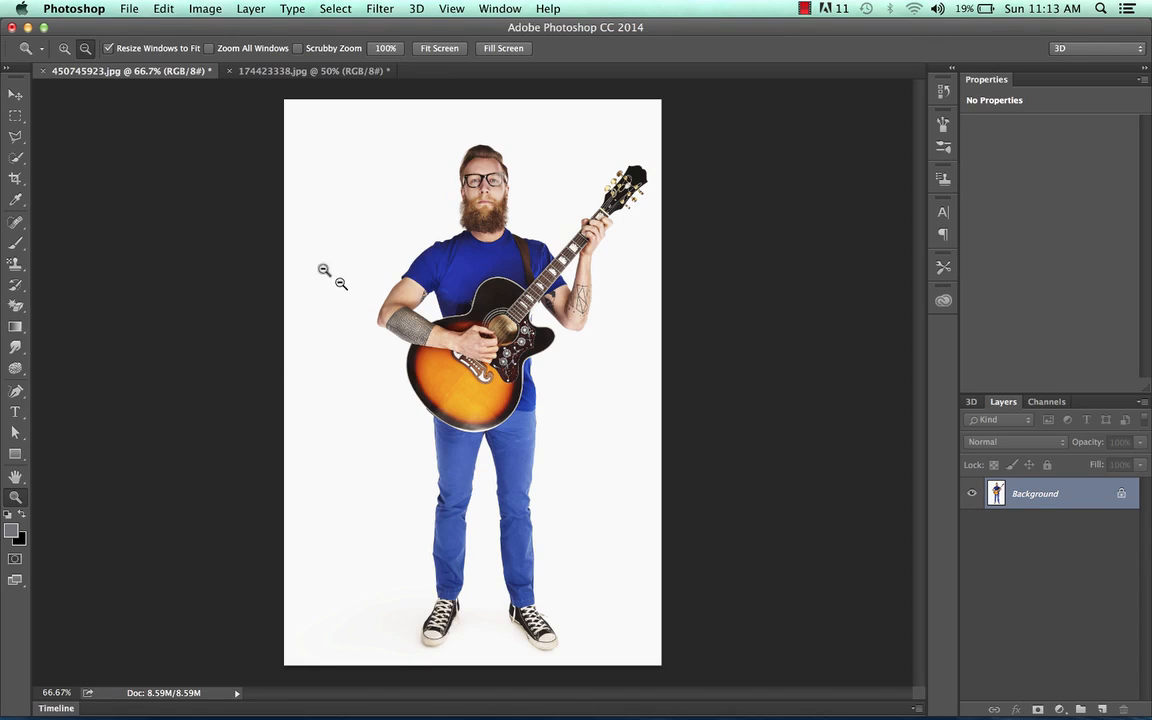
Step: Erase the white background around the guitarist with the Magic Eraser Tool
{"action": "left_click", "coordinate": [18, 312]}
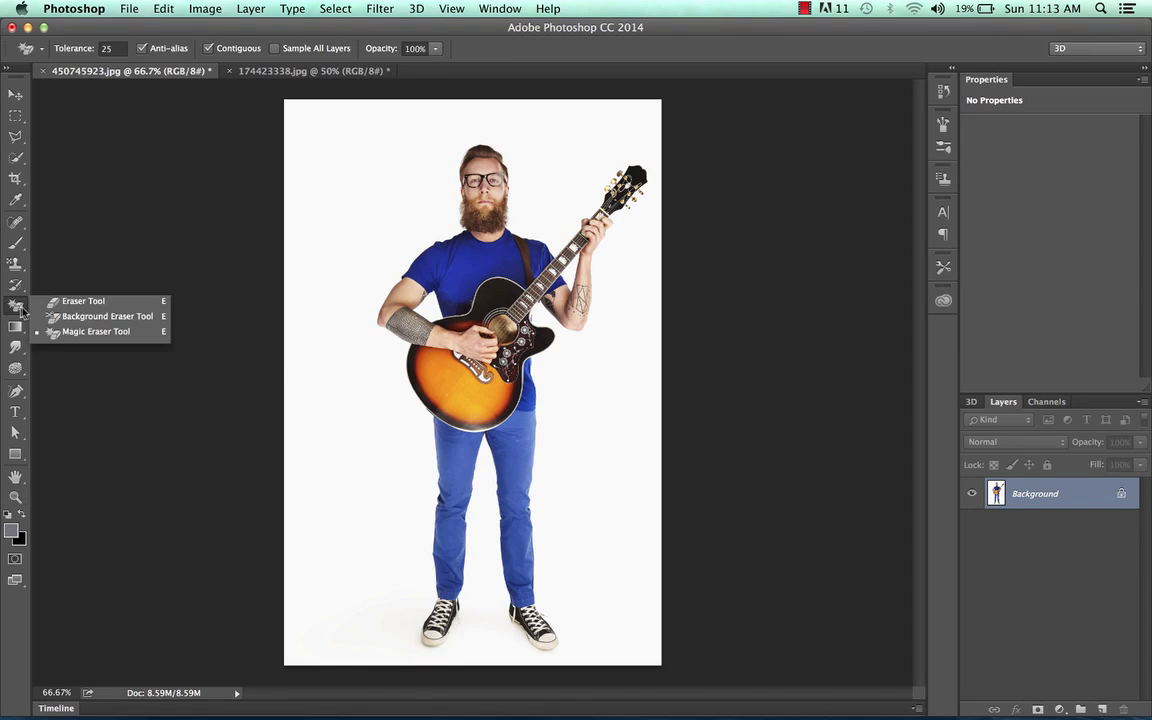
{"action": "left_click", "coordinate": [105, 338]}
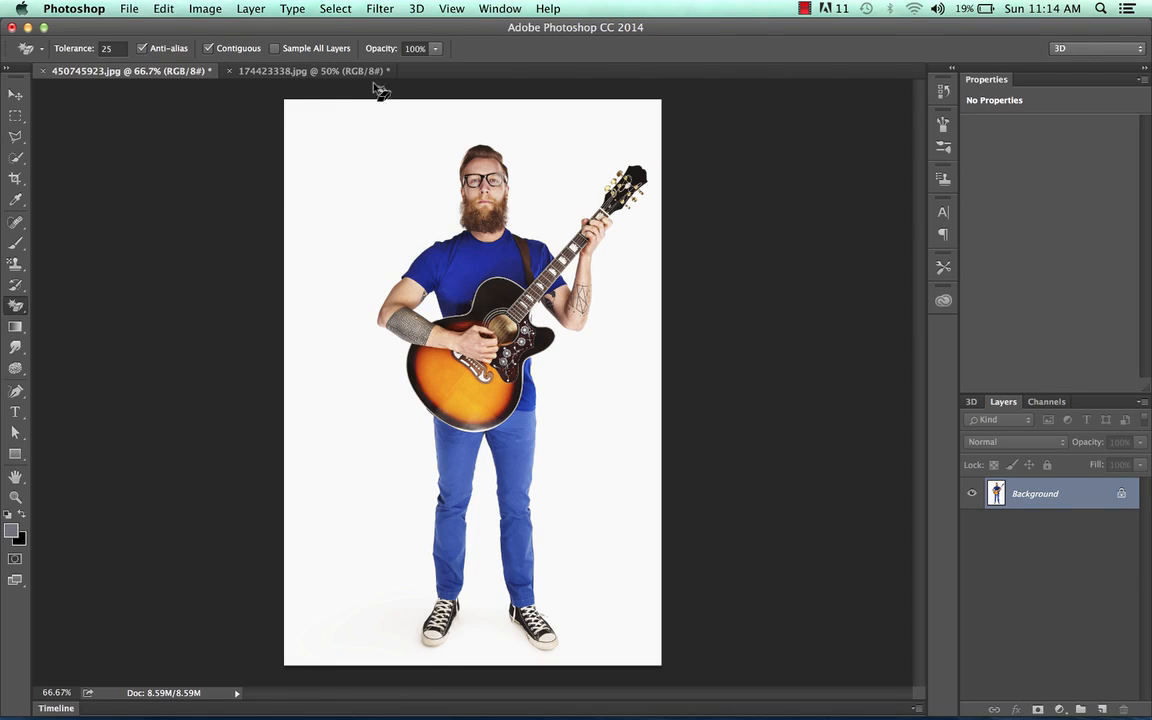
{"action": "left_click", "coordinate": [394, 196]}
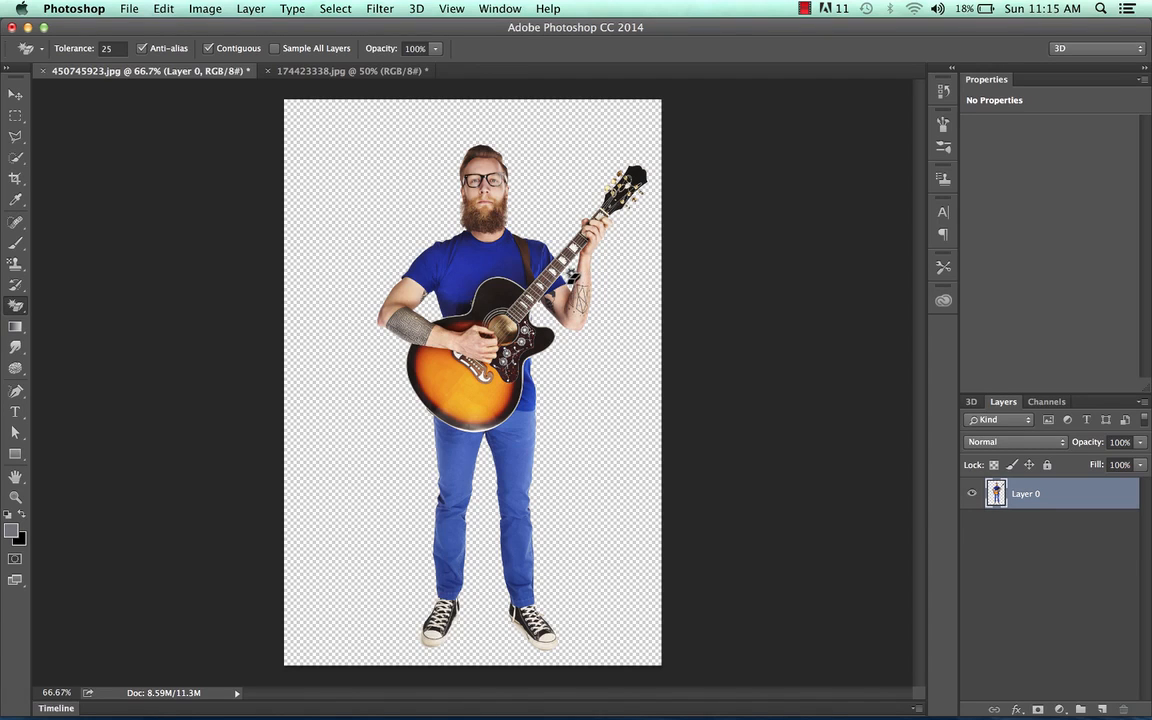
Step: Undo and redo the background erase through the history
{"action": "key", "text": "super+z"}
{"action": "key", "text": "super+z"}
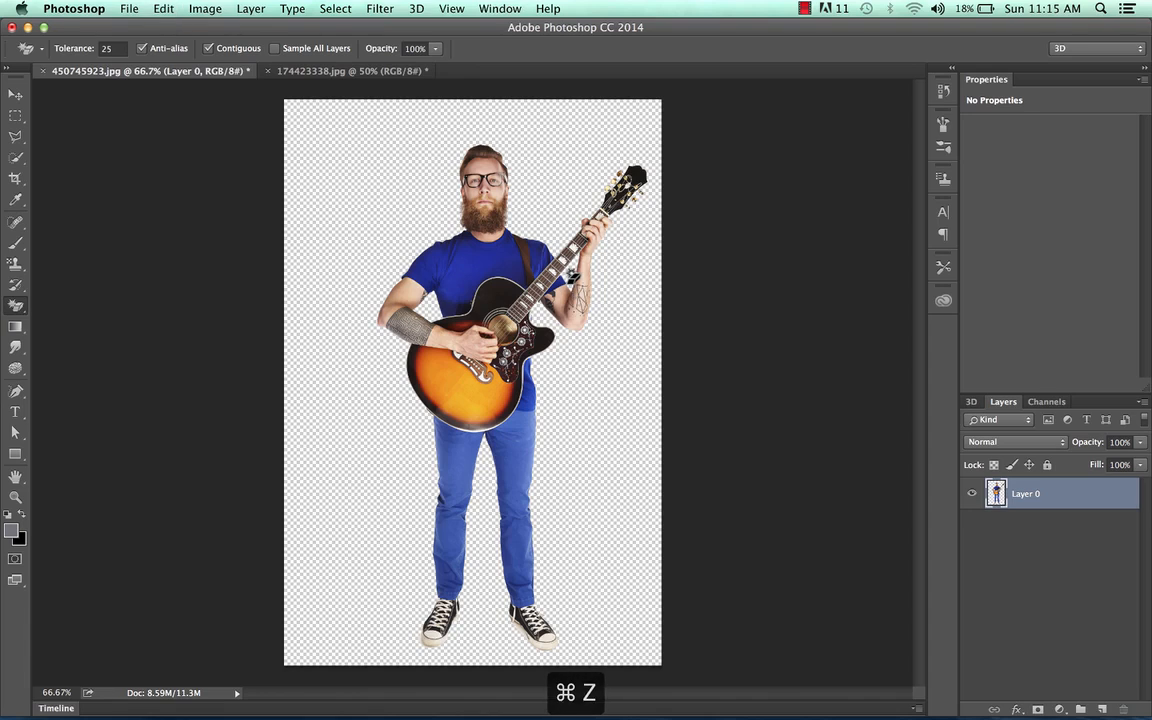
{"action": "key", "text": "alt+super+z"}
{"action": "key", "text": "alt+super+z"}
{"action": "key", "text": "alt+super+z"}
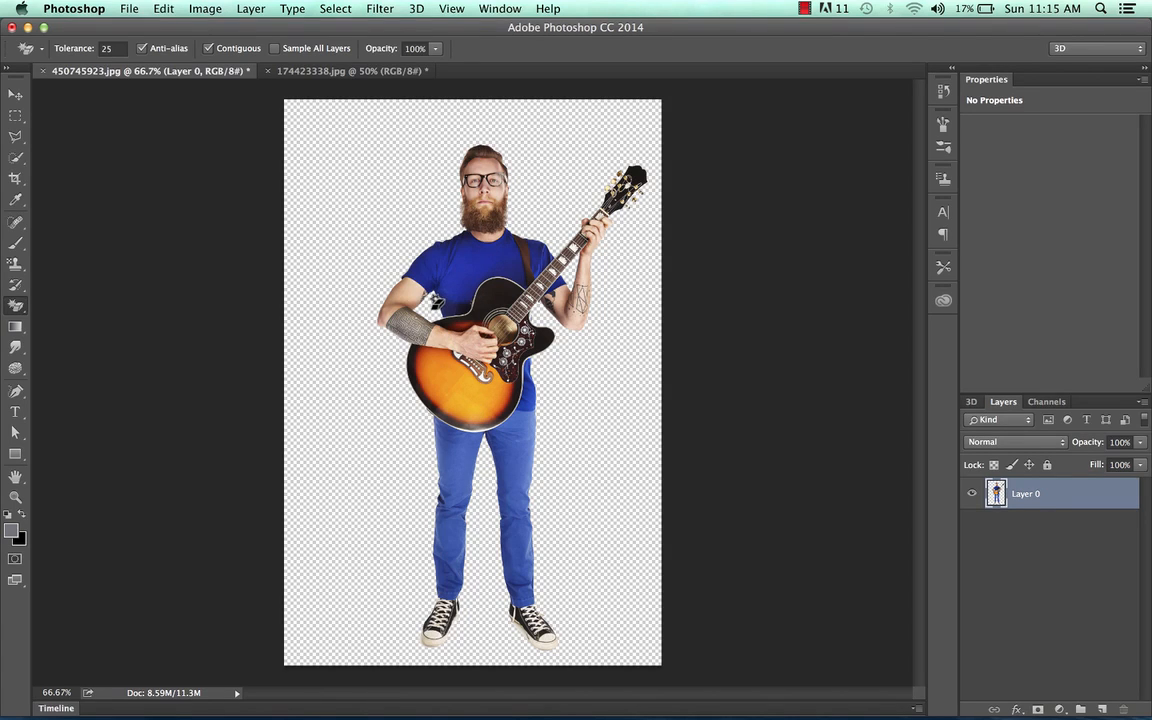
Step: Select the guitarist with a rectangular marquee covering the figure and copy it
{"action": "left_click", "coordinate": [16, 117]}
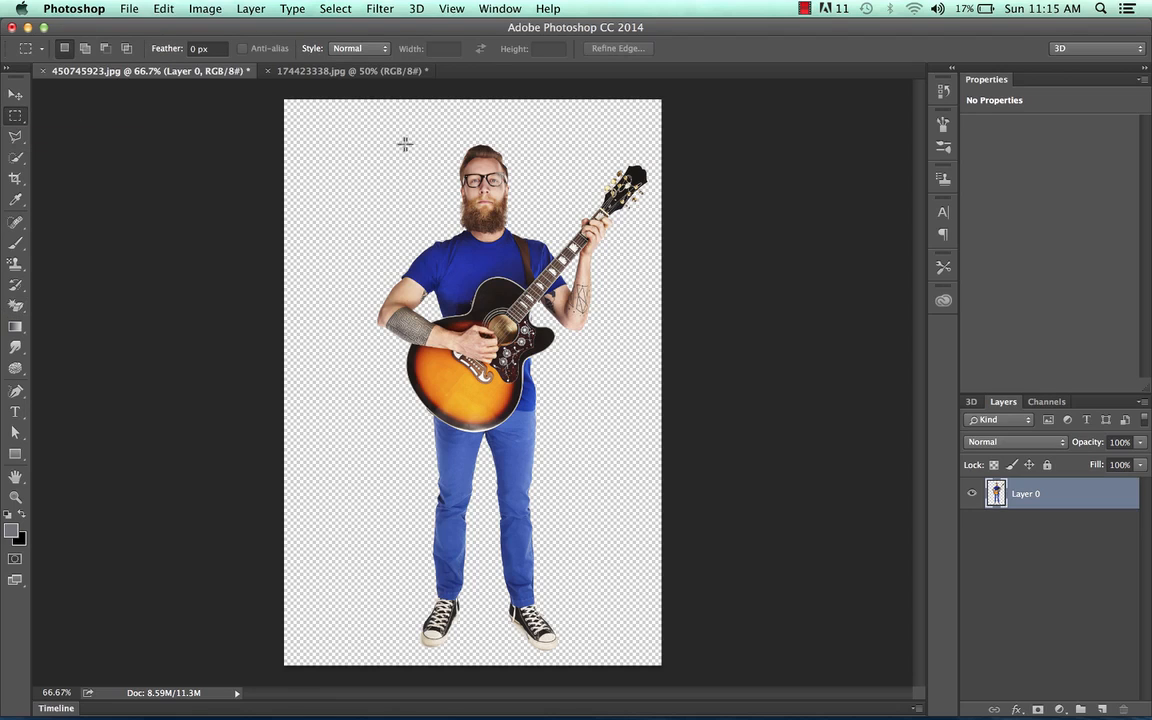
{"action": "left_click_drag", "start_coordinate": [318, 117], "coordinate": [660, 656]}
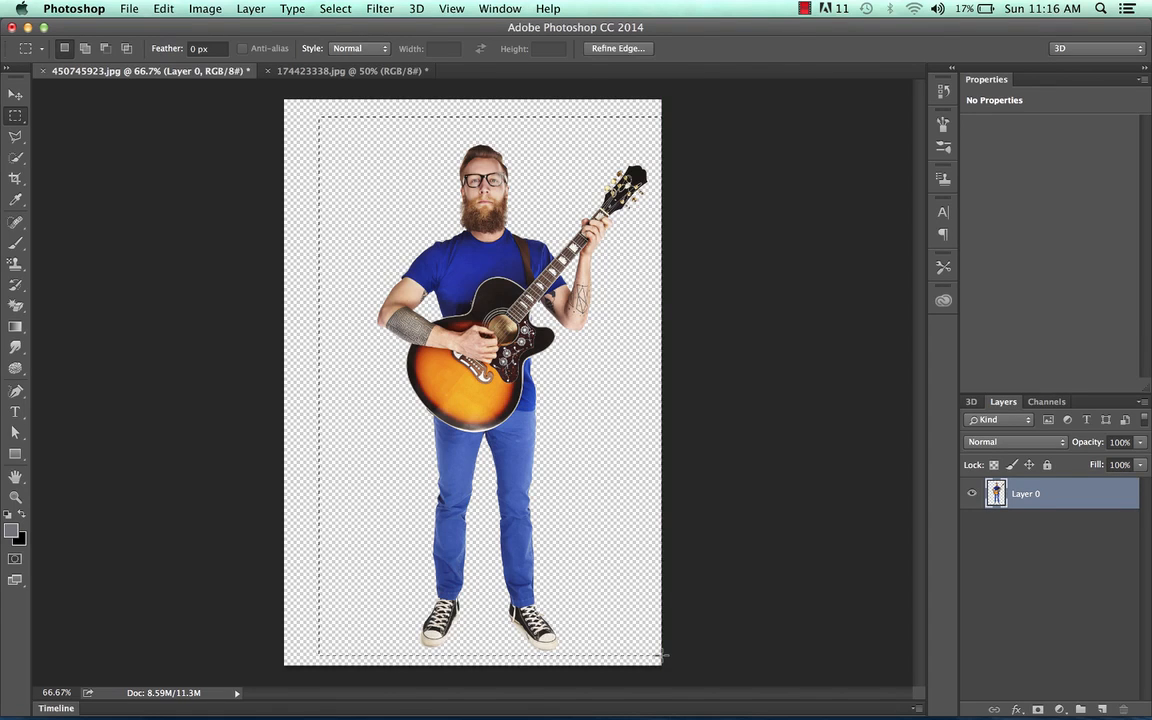
{"action": "key", "text": "super+c"}
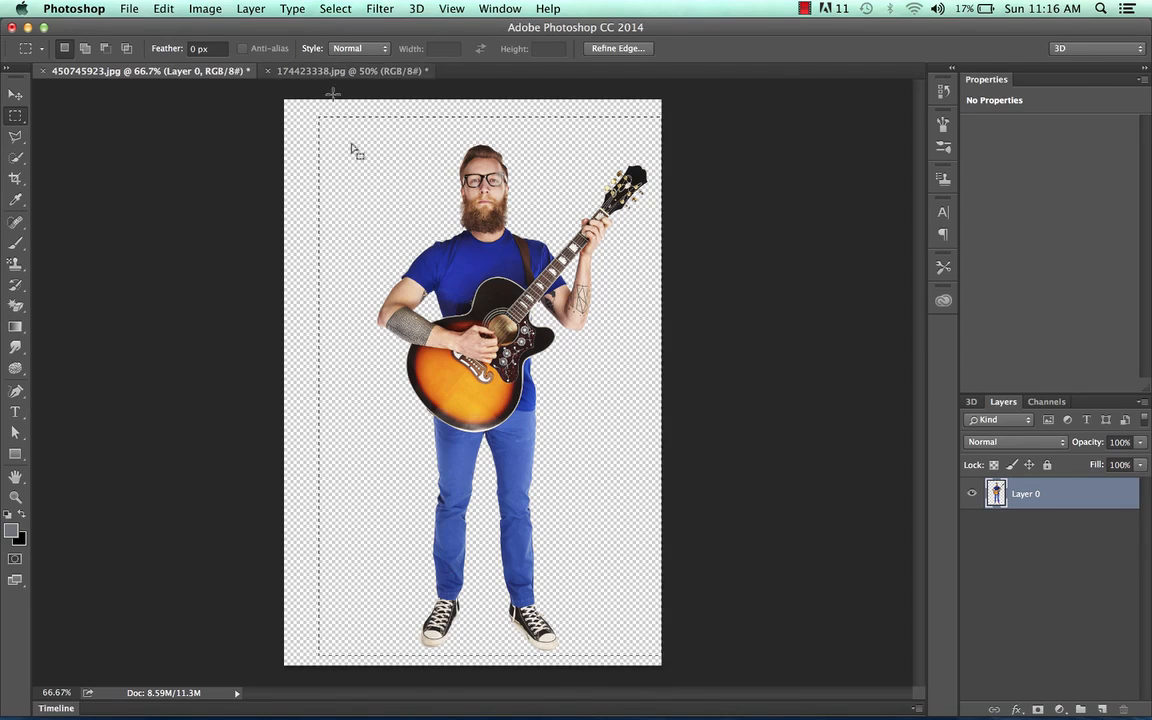
Step: Paste the copied guitarist into the 174423338.jpg concert crowd image
{"action": "left_click", "coordinate": [379, 76]}
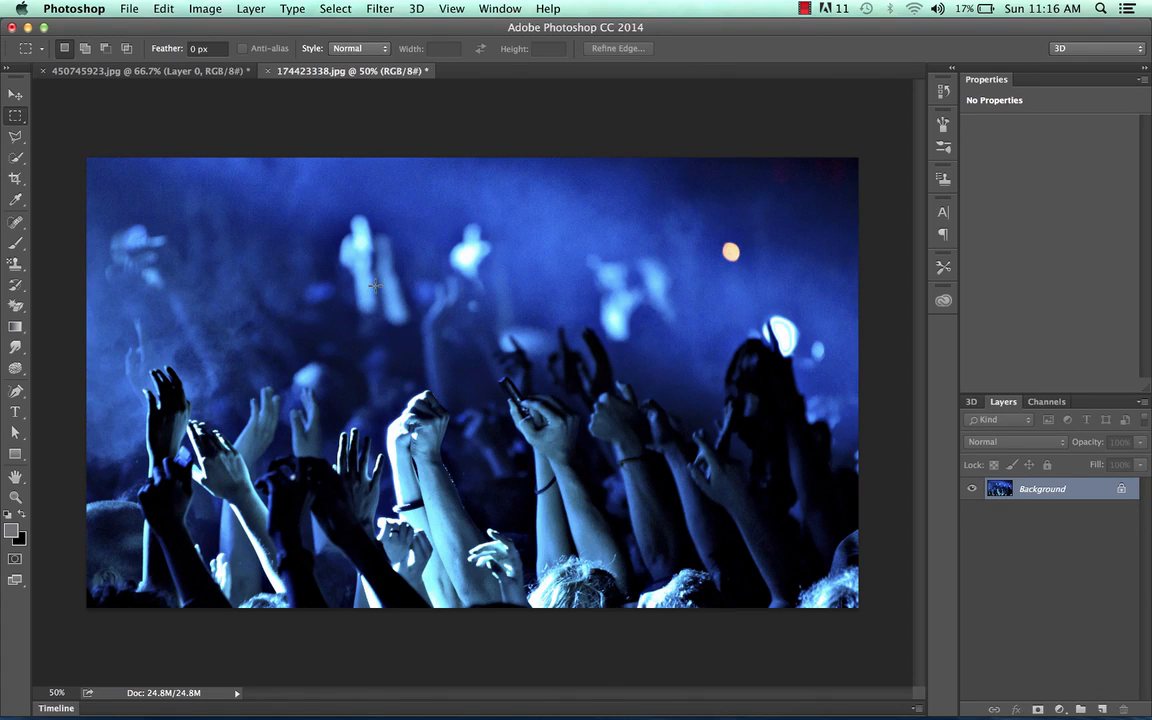
{"action": "key", "text": "super+v"}
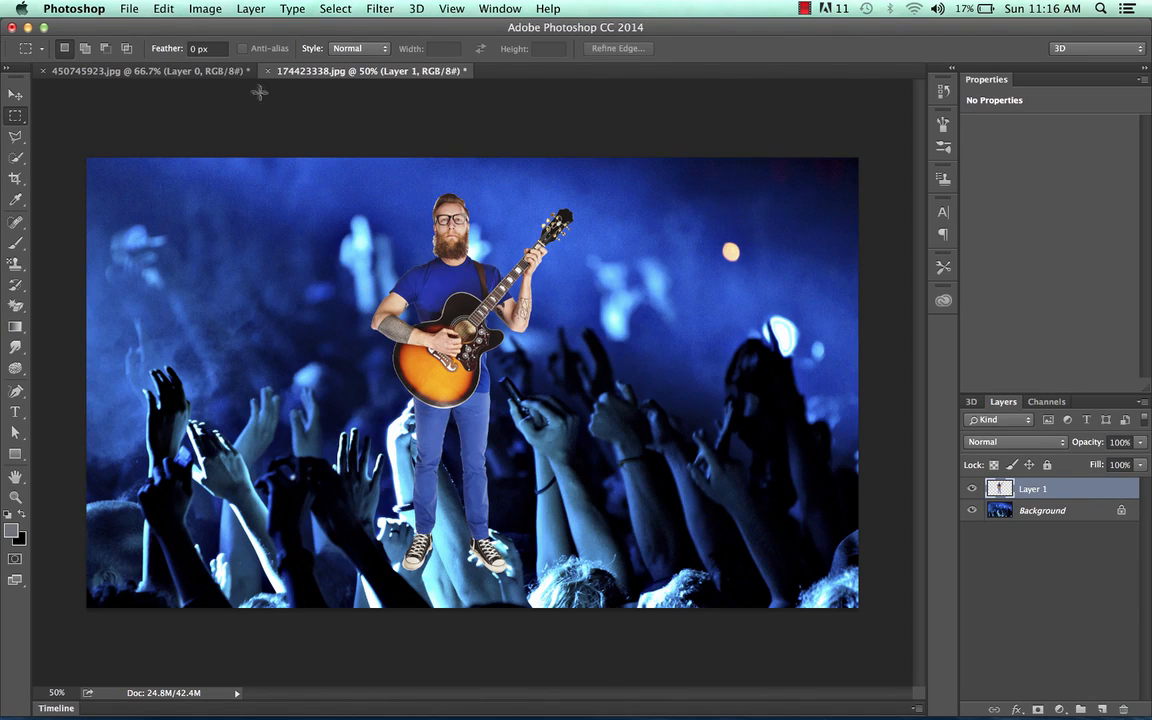
Step: Scale the pasted guitarist up to about 193% and move it to the left side of the scene
{"action": "left_click", "coordinate": [163, 9]}
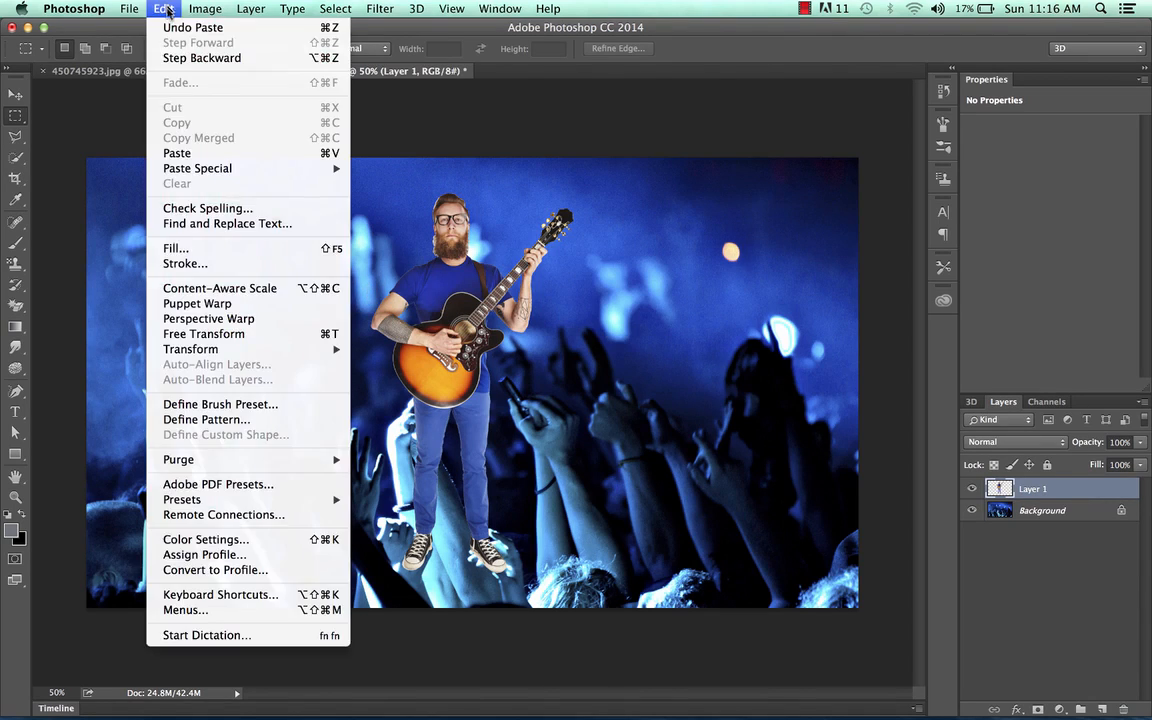
{"action": "mouse_move", "coordinate": [194, 10]}
{"action": "mouse_move", "coordinate": [305, 349]}
{"action": "left_click", "coordinate": [382, 373]}
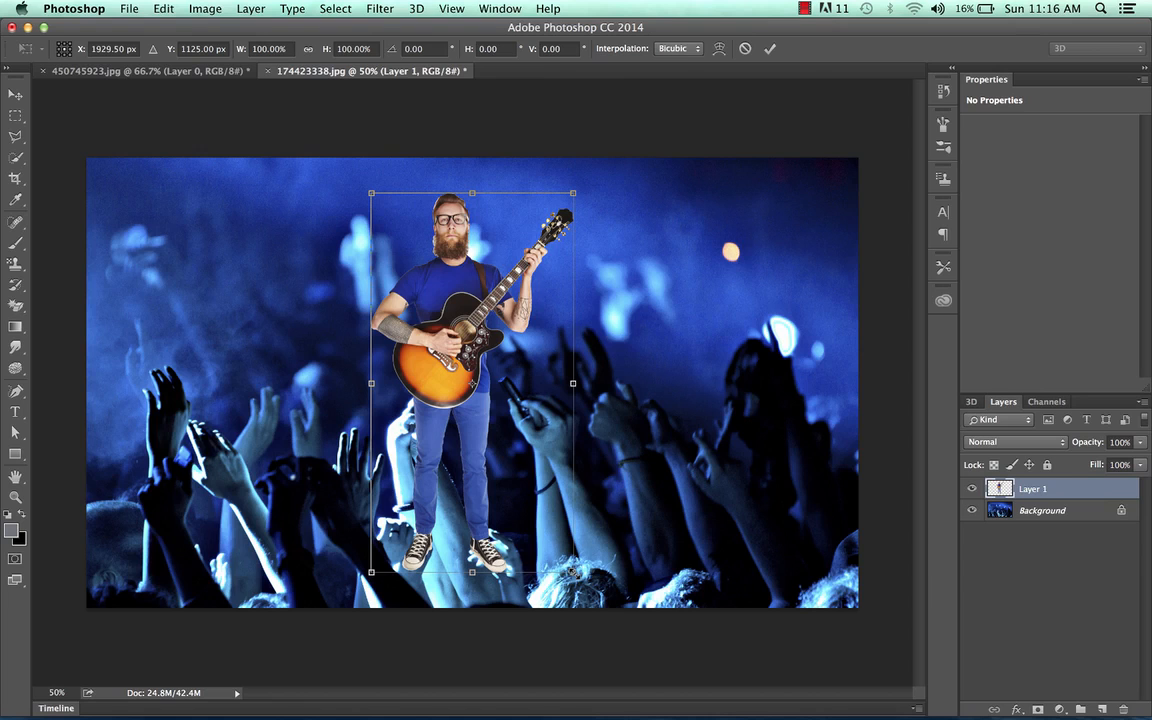
{"action": "left_click_drag", "start_coordinate": [573, 572], "coordinate": [1085, 700]}
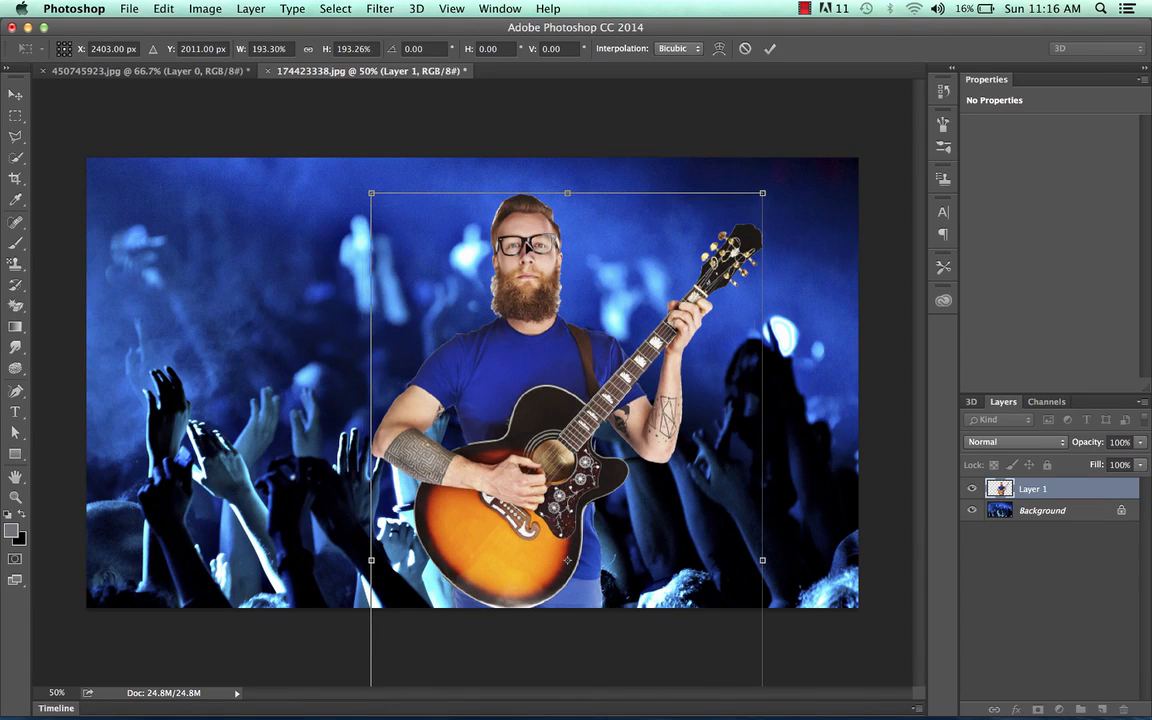
{"action": "left_click_drag", "start_coordinate": [527, 248], "coordinate": [253, 238]}
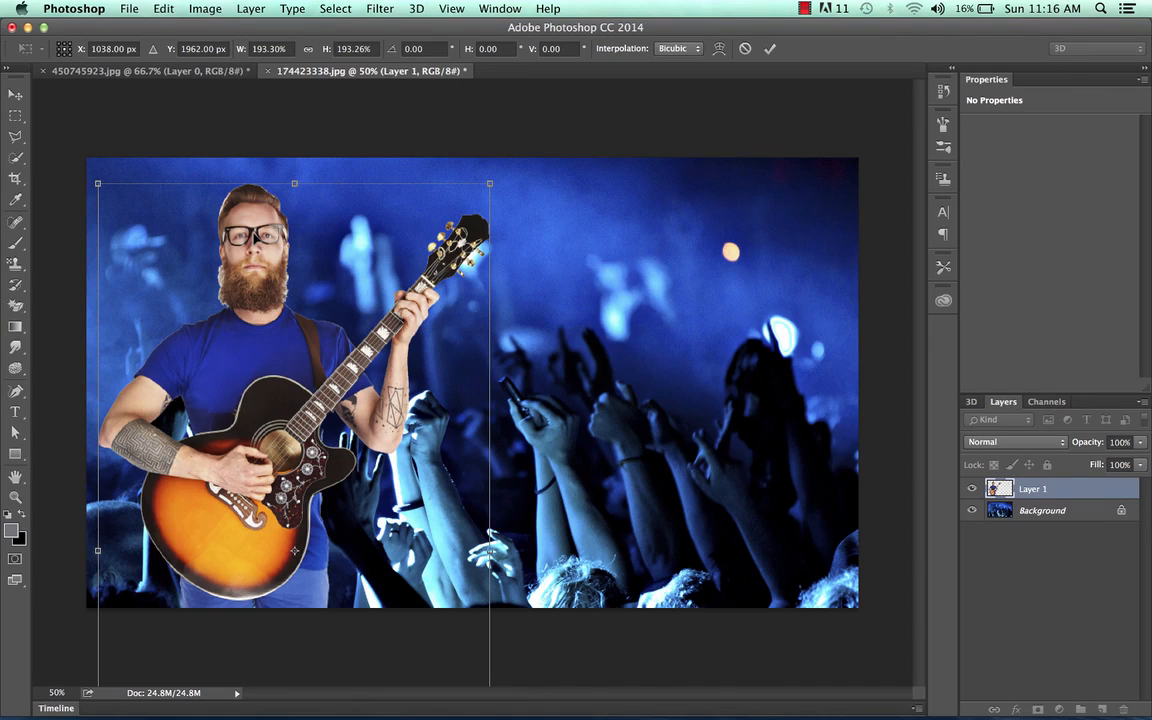
{"action": "key", "text": "m"}
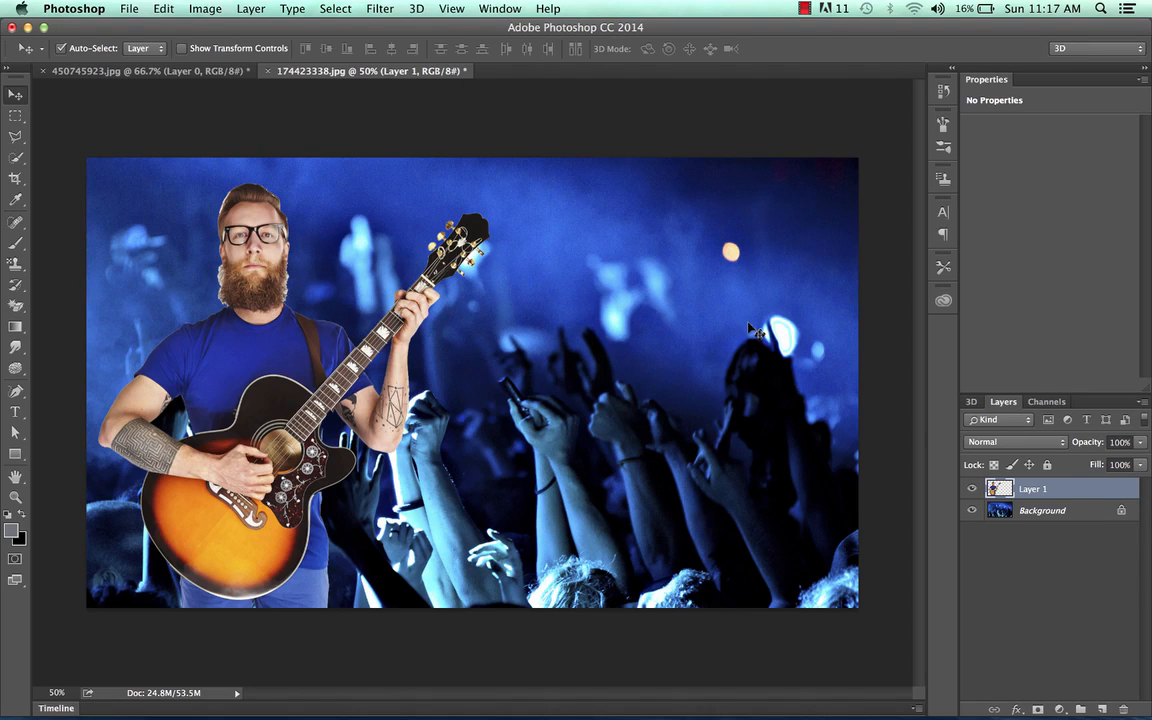
Step: Apply a Gaussian Blur with a radius of 26.1 pixels to the Background crowd layer
{"action": "left_click", "coordinate": [1076, 511]}
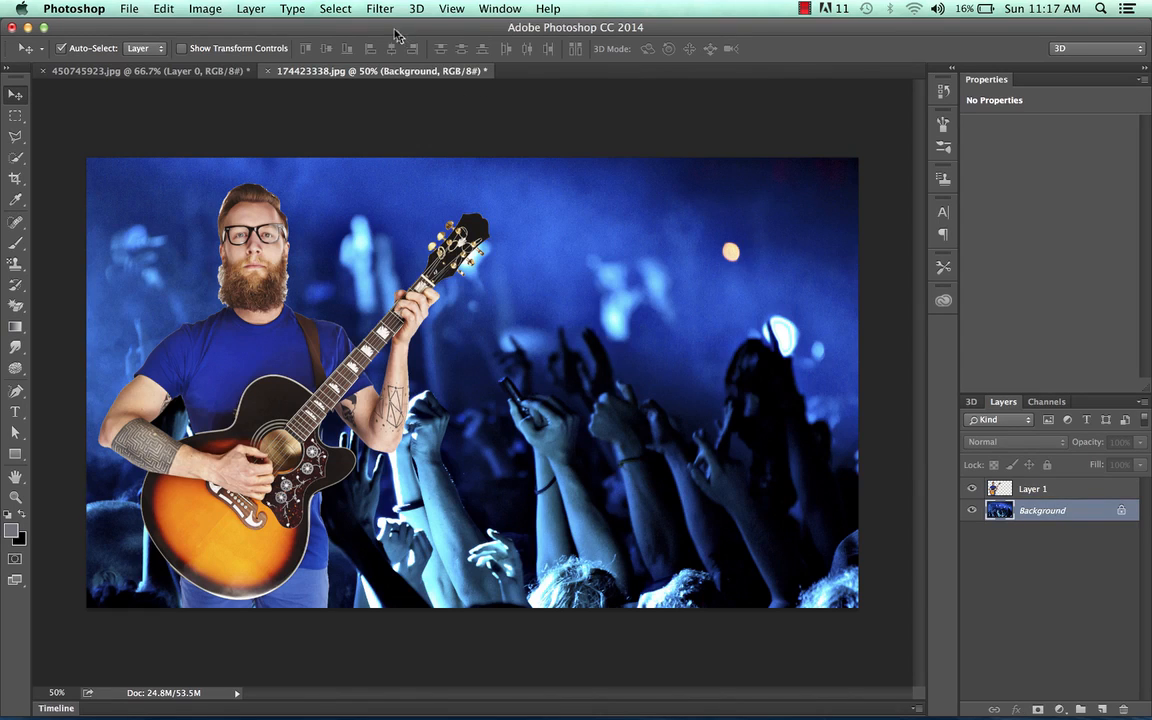
{"action": "left_click", "coordinate": [376, 9]}
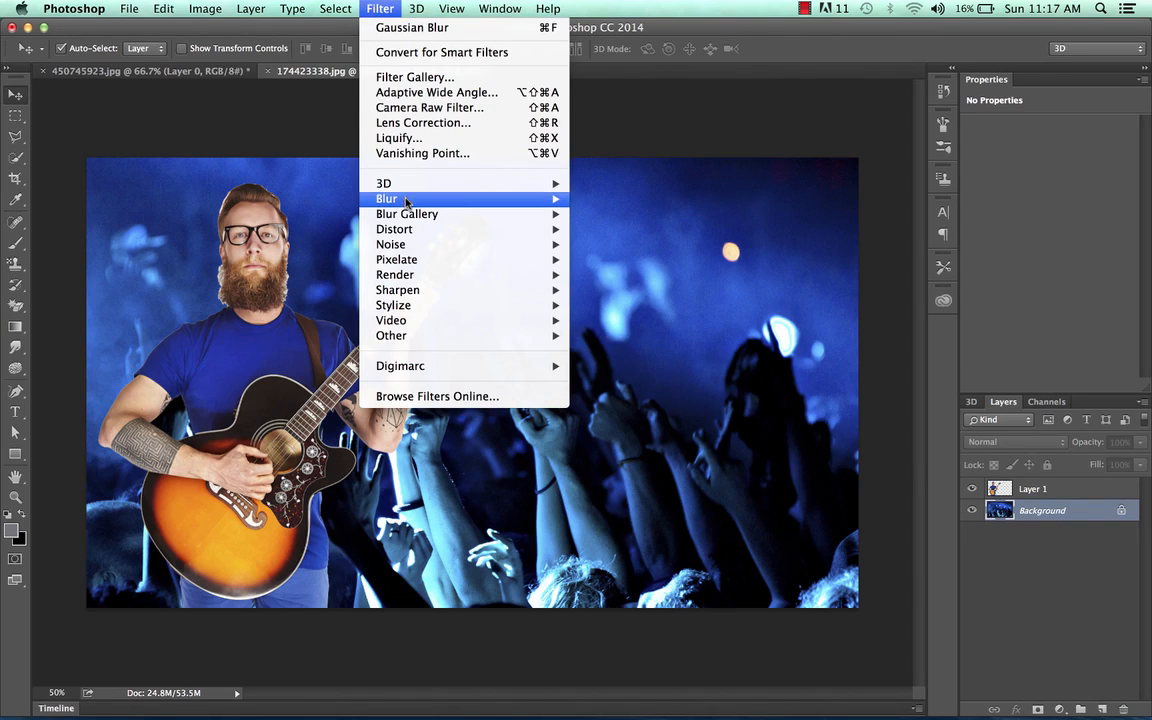
{"action": "mouse_move", "coordinate": [372, 195]}
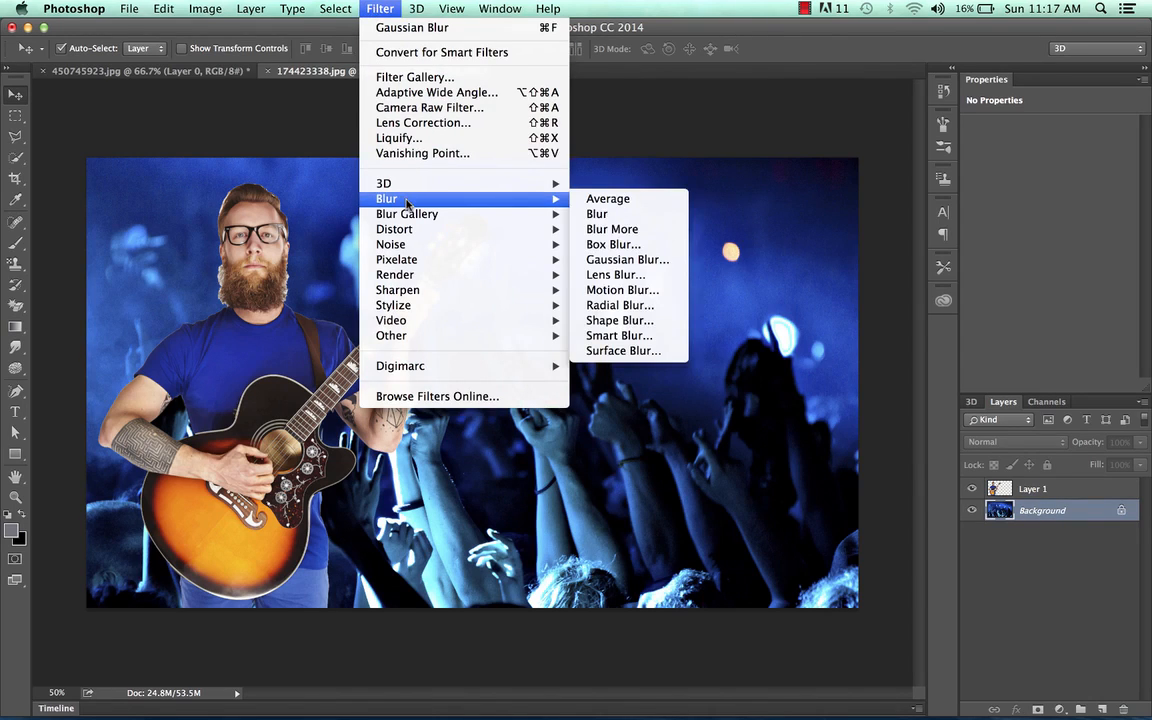
{"action": "left_click", "coordinate": [648, 261]}
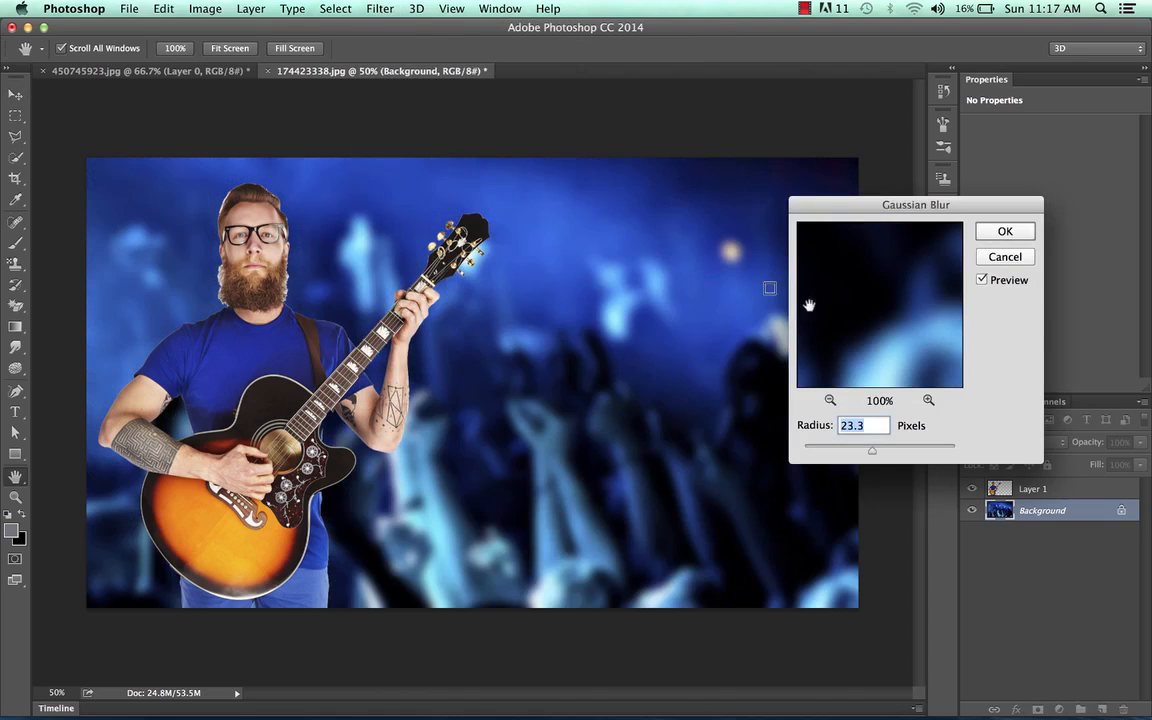
{"action": "left_click", "coordinate": [830, 400]}
{"action": "left_click", "coordinate": [830, 400]}
{"action": "left_click", "coordinate": [830, 400]}
{"action": "left_click", "coordinate": [830, 400]}
{"action": "left_click", "coordinate": [830, 400]}
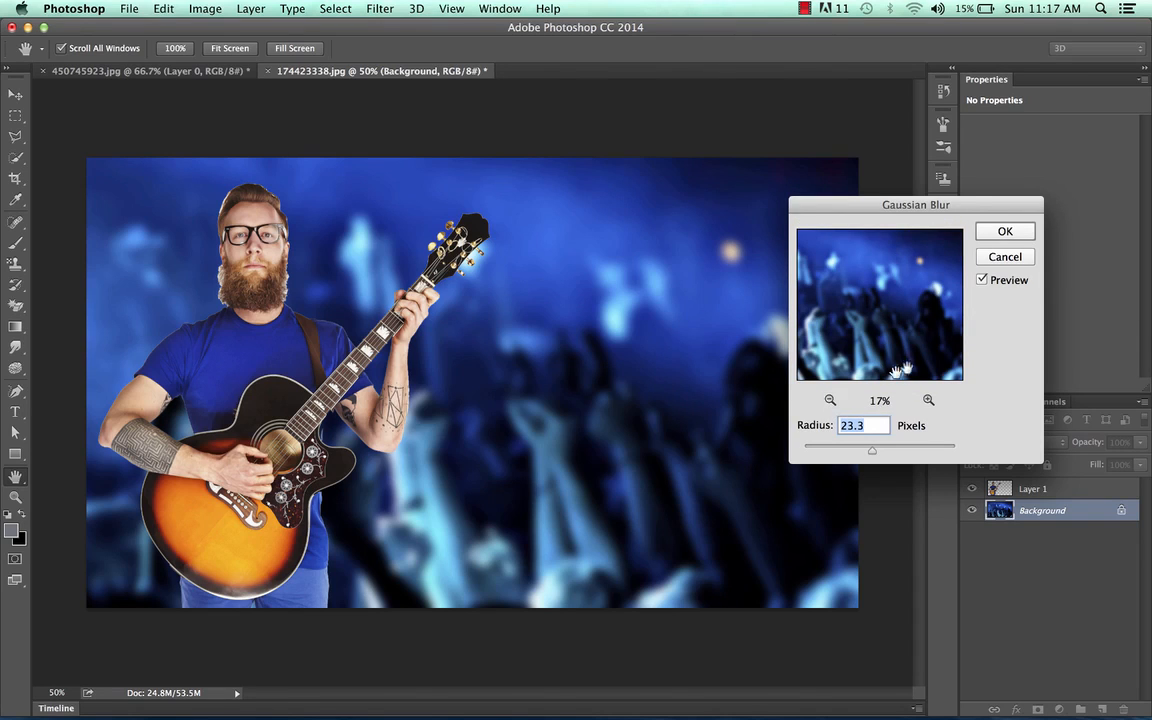
{"action": "left_click", "coordinate": [928, 400]}
{"action": "left_click", "coordinate": [928, 400]}
{"action": "left_click", "coordinate": [928, 400]}
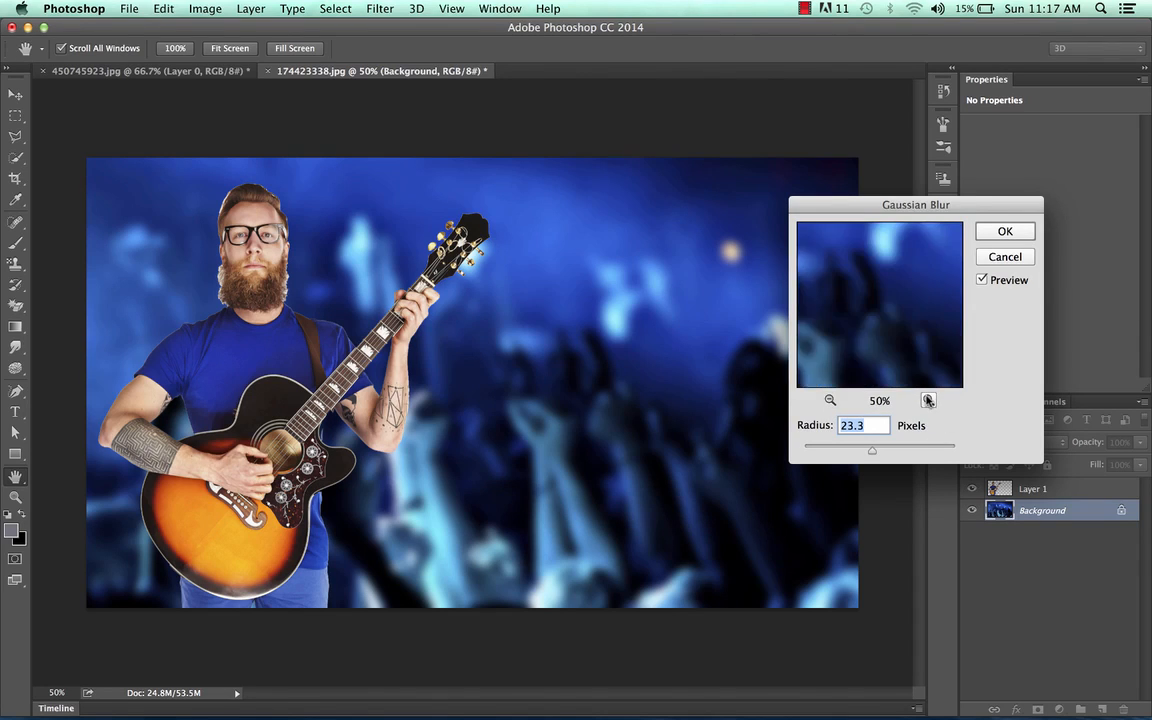
{"action": "left_click", "coordinate": [928, 400]}
{"action": "mouse_move", "coordinate": [873, 455]}
{"action": "left_mouse_down"}
{"action": "mouse_move", "coordinate": [918, 457]}
{"action": "mouse_move", "coordinate": [835, 456]}
{"action": "mouse_move", "coordinate": [894, 458]}
{"action": "mouse_move", "coordinate": [875, 463]}
{"action": "left_mouse_up"}
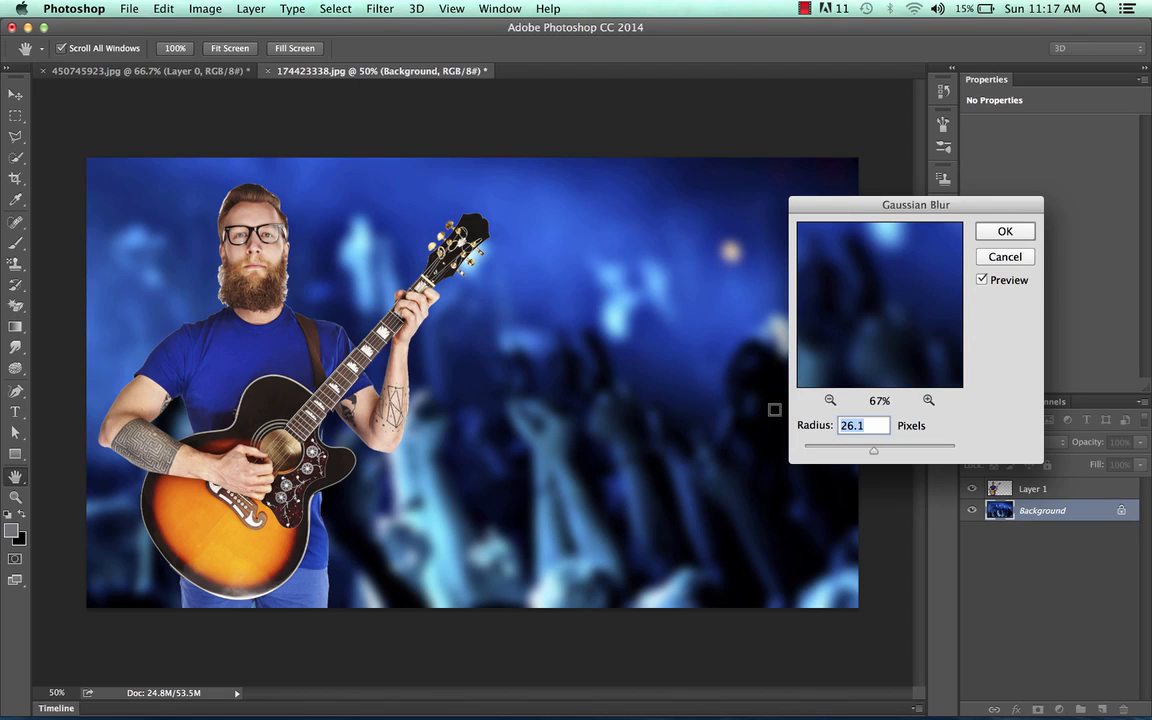
{"action": "left_click", "coordinate": [1005, 231]}
{"action": "key", "text": "v"}
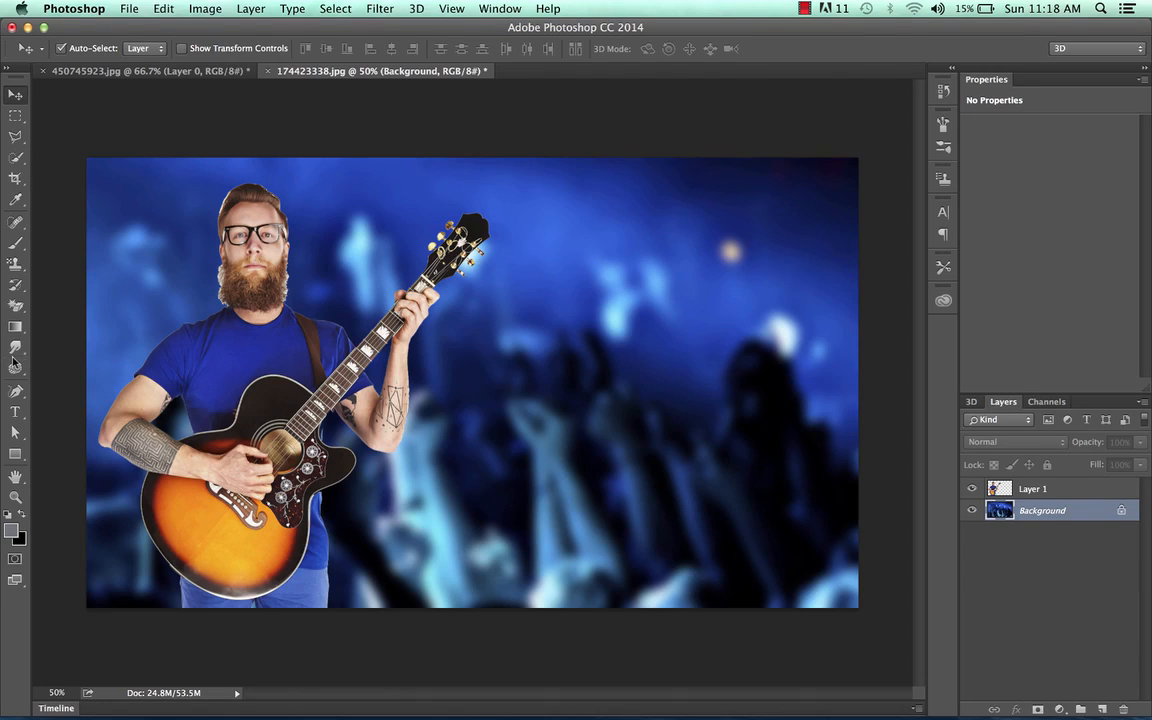
Step: Add white text reading BUY YOUR GUITARS HERE on three lines to the right of the guitar
{"action": "left_click", "coordinate": [16, 413]}
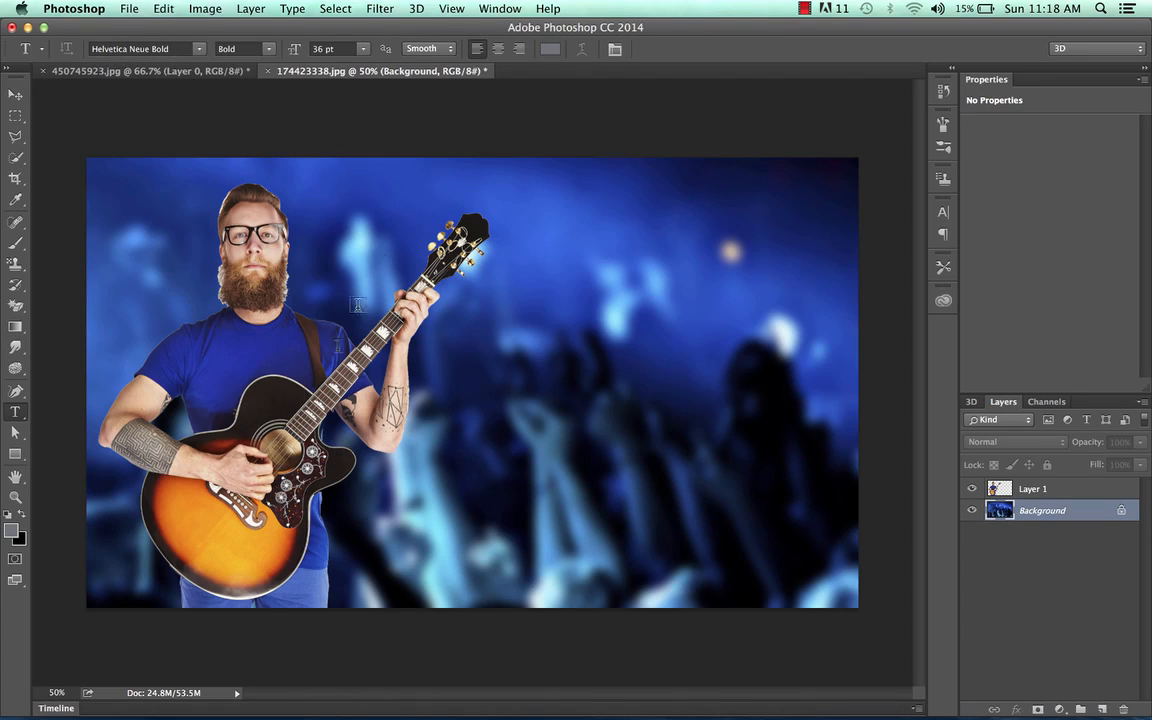
{"action": "left_click", "coordinate": [8, 513]}
{"action": "left_click", "coordinate": [22, 513]}
{"action": "left_click", "coordinate": [525, 298]}
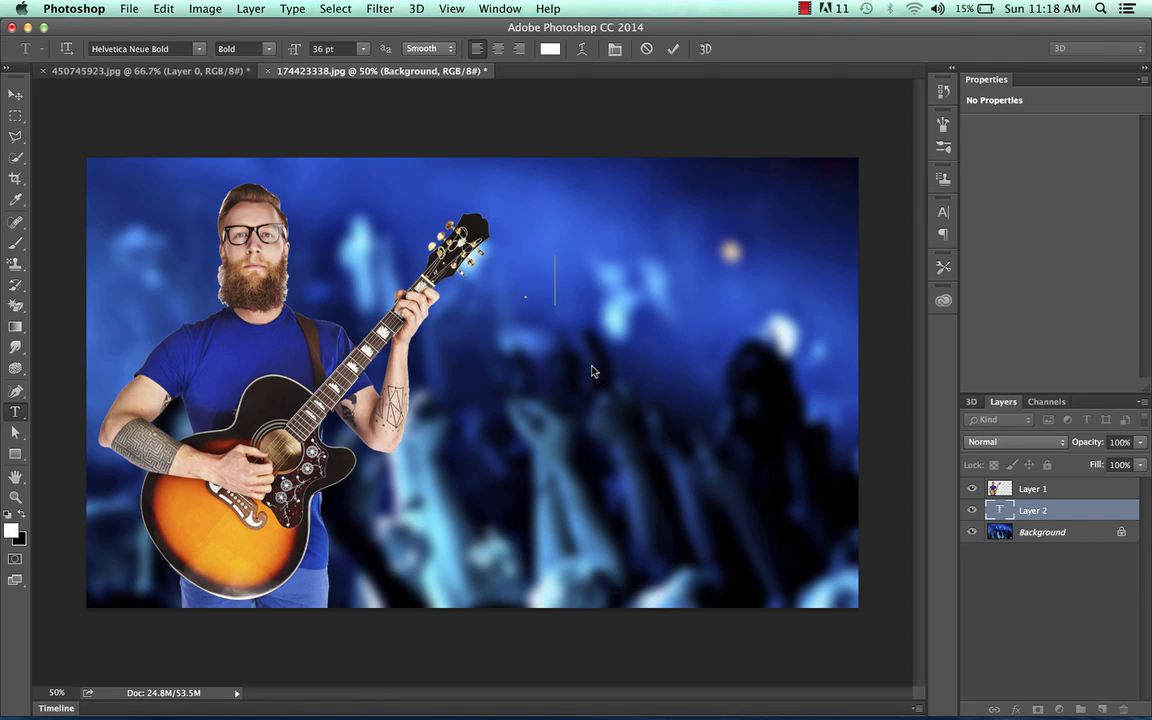
{"action": "type", "text": "BUY YOUR"}
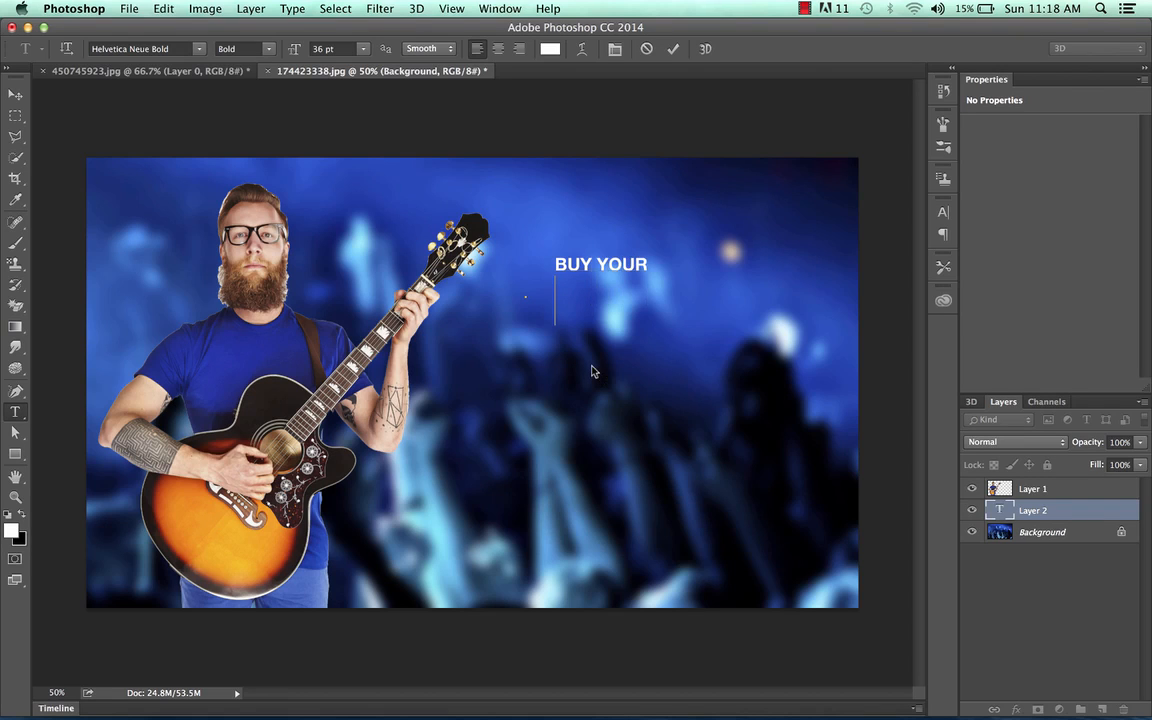
{"action": "type", "text": "GUITARS"}
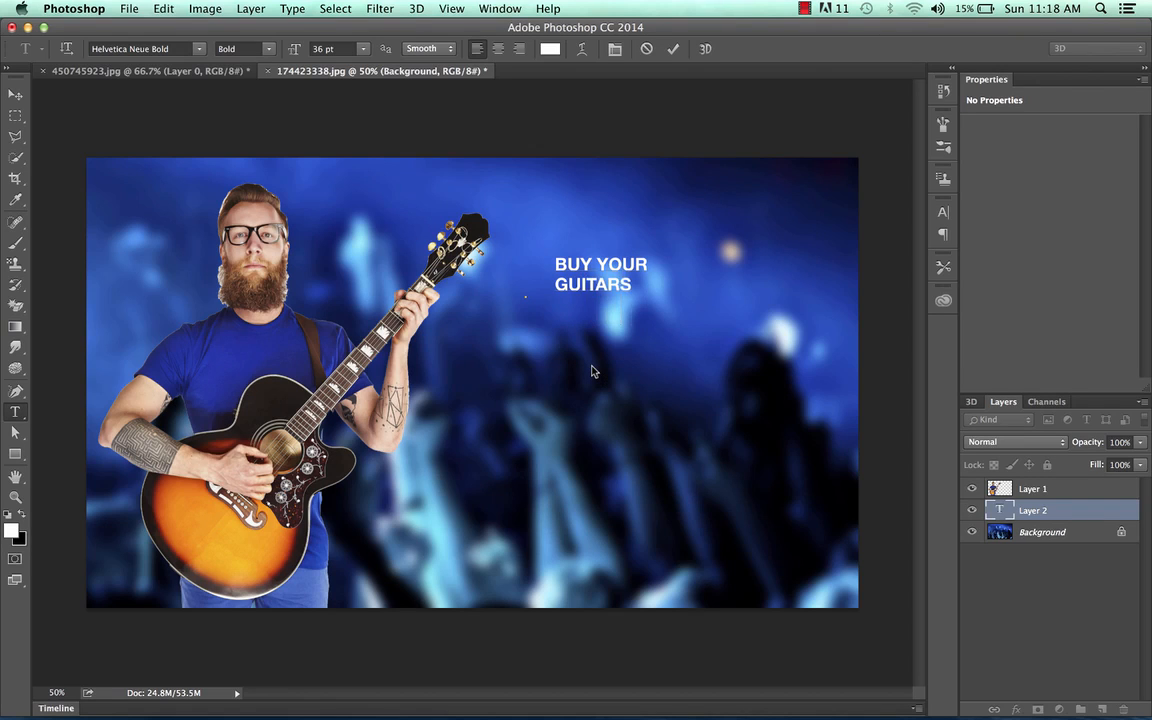
{"action": "type", "text": "HERE"}
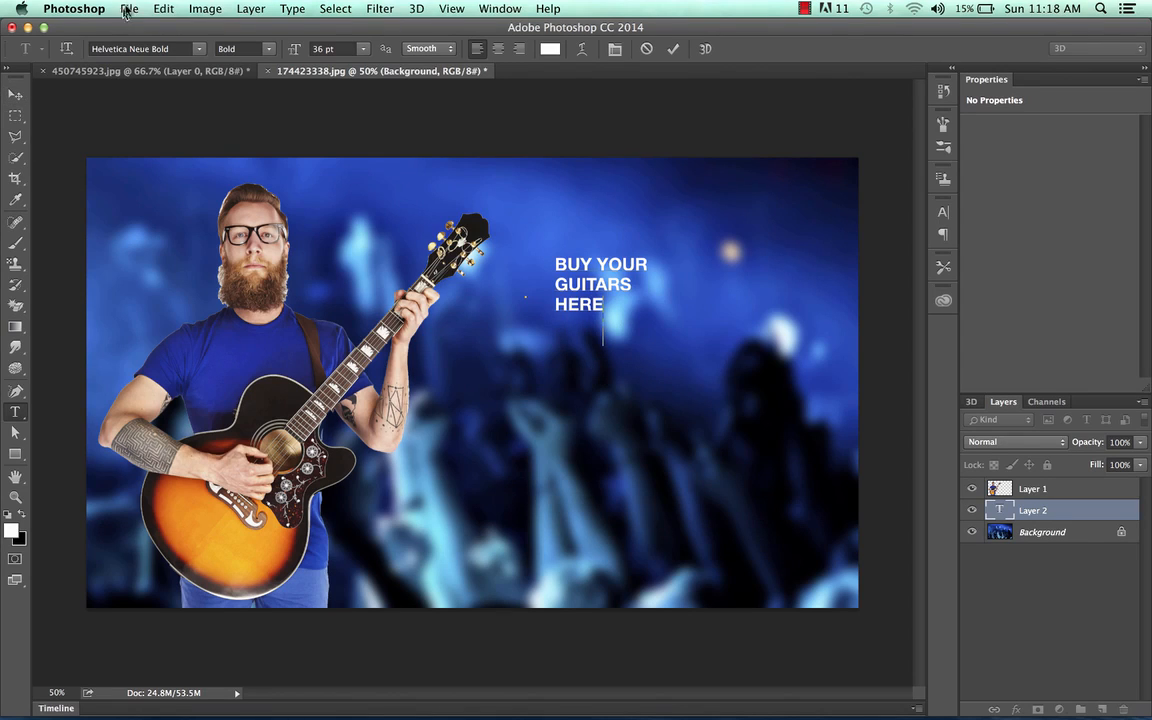
Step: Scale the text block up to about 412% and position it beside the guitar neck
{"action": "left_click", "coordinate": [160, 9]}
{"action": "mouse_move", "coordinate": [200, 349]}
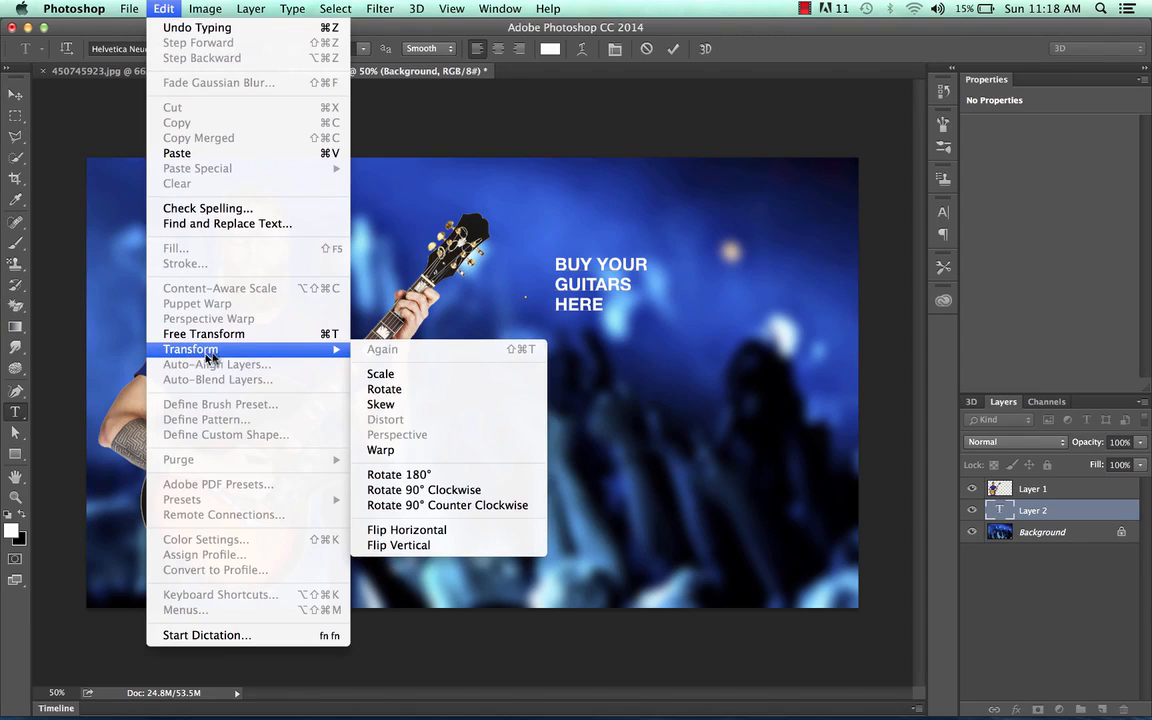
{"action": "left_click", "coordinate": [390, 374]}
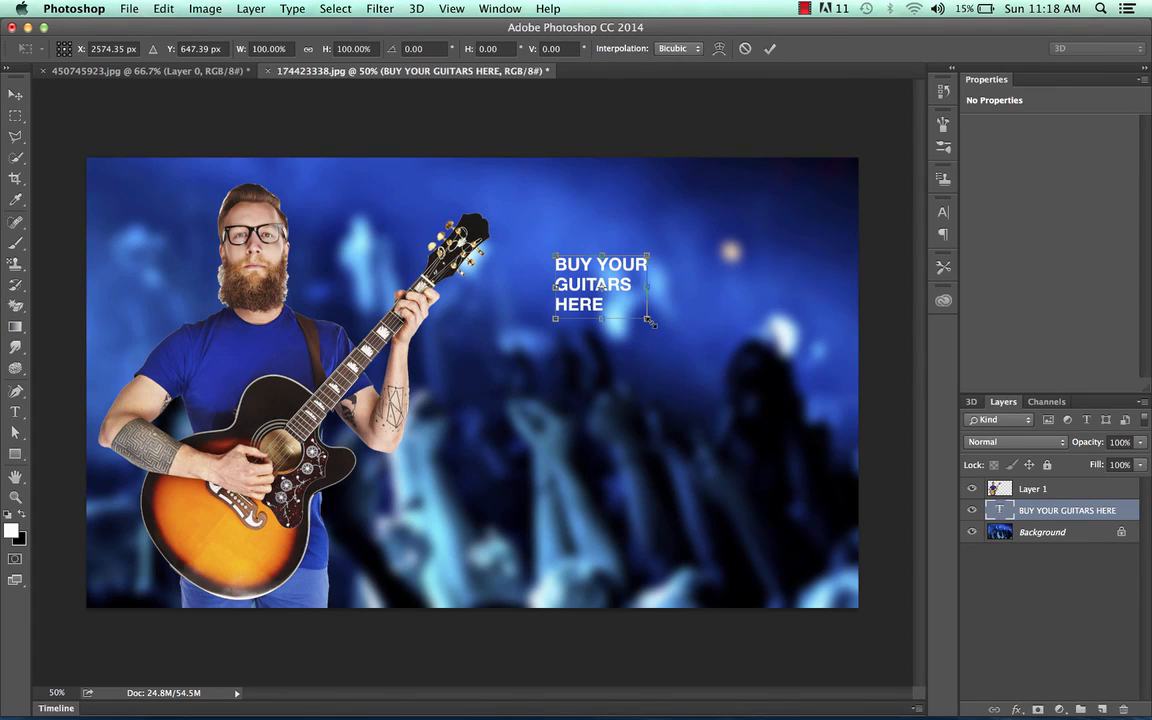
{"action": "left_click_drag", "start_coordinate": [650, 321], "coordinate": [835, 618]}
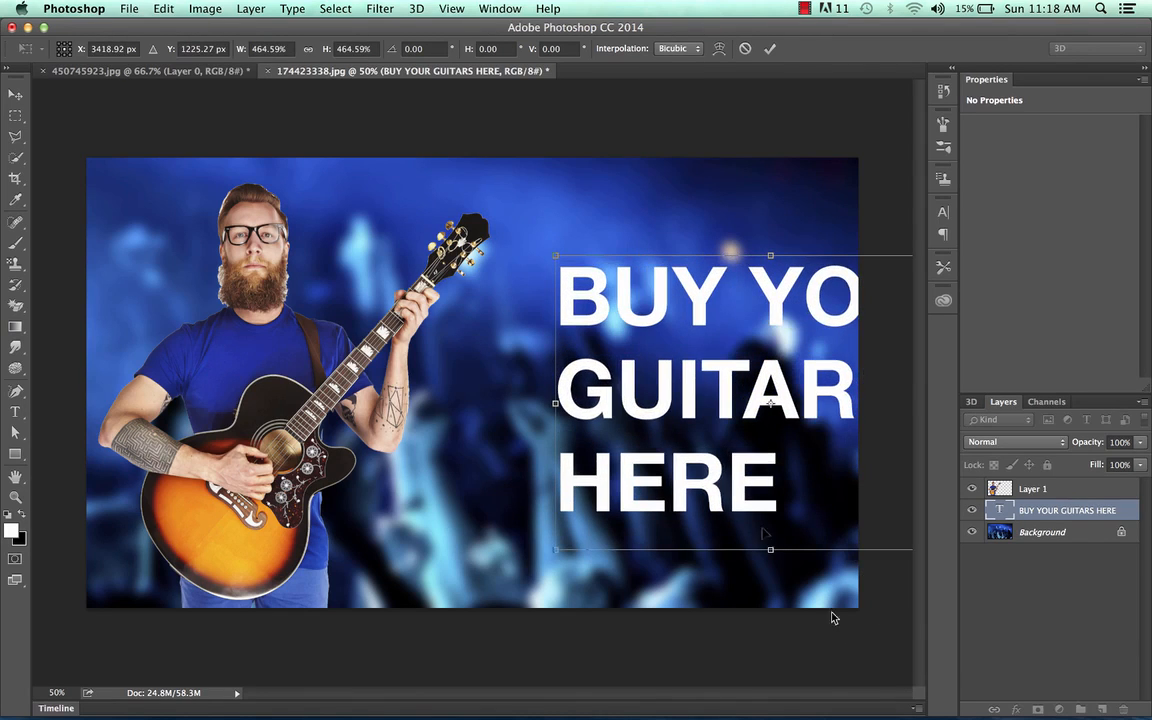
{"action": "left_click_drag", "start_coordinate": [735, 436], "coordinate": [620, 428]}
{"action": "left_click_drag", "start_coordinate": [848, 570], "coordinate": [770, 530]}
{"action": "left_click_drag", "start_coordinate": [608, 346], "coordinate": [675, 366]}
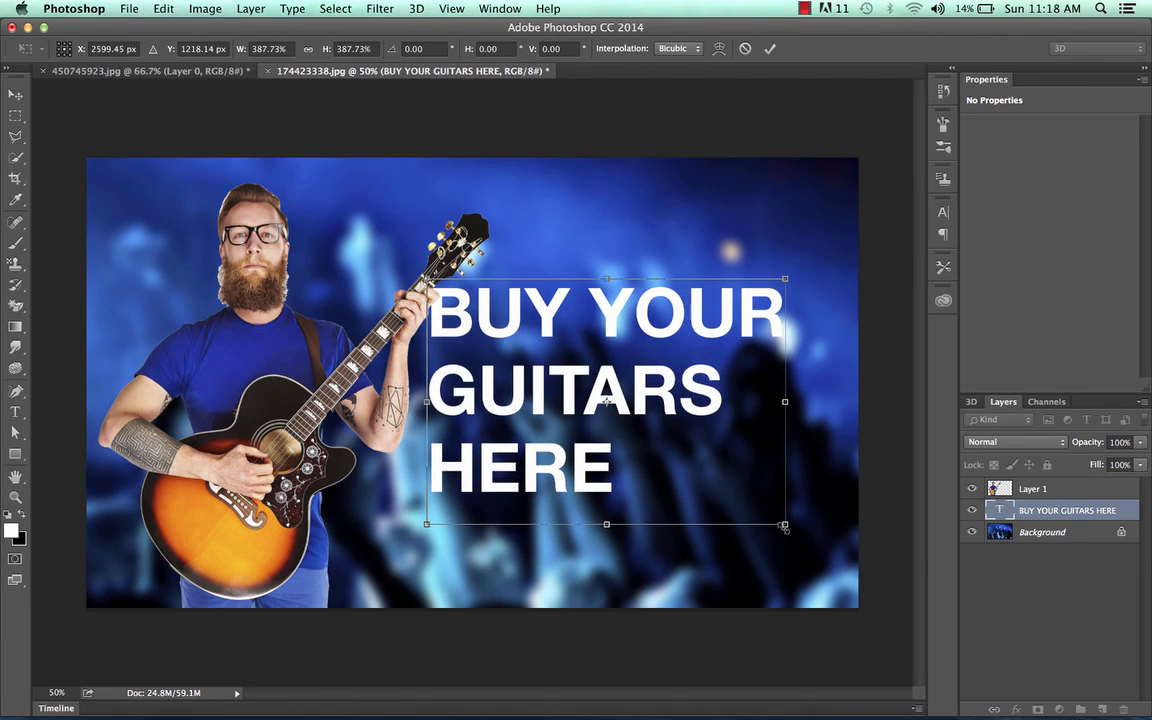
{"action": "left_click_drag", "start_coordinate": [785, 526], "coordinate": [808, 540]}
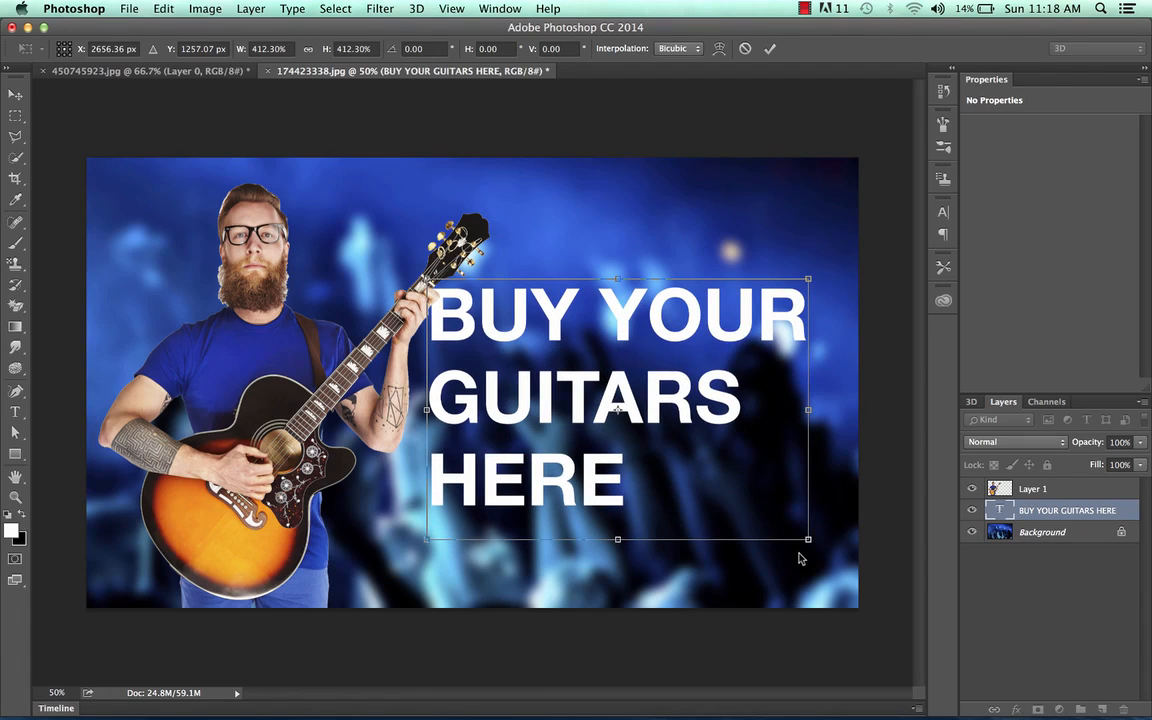
{"action": "key", "text": "Return"}
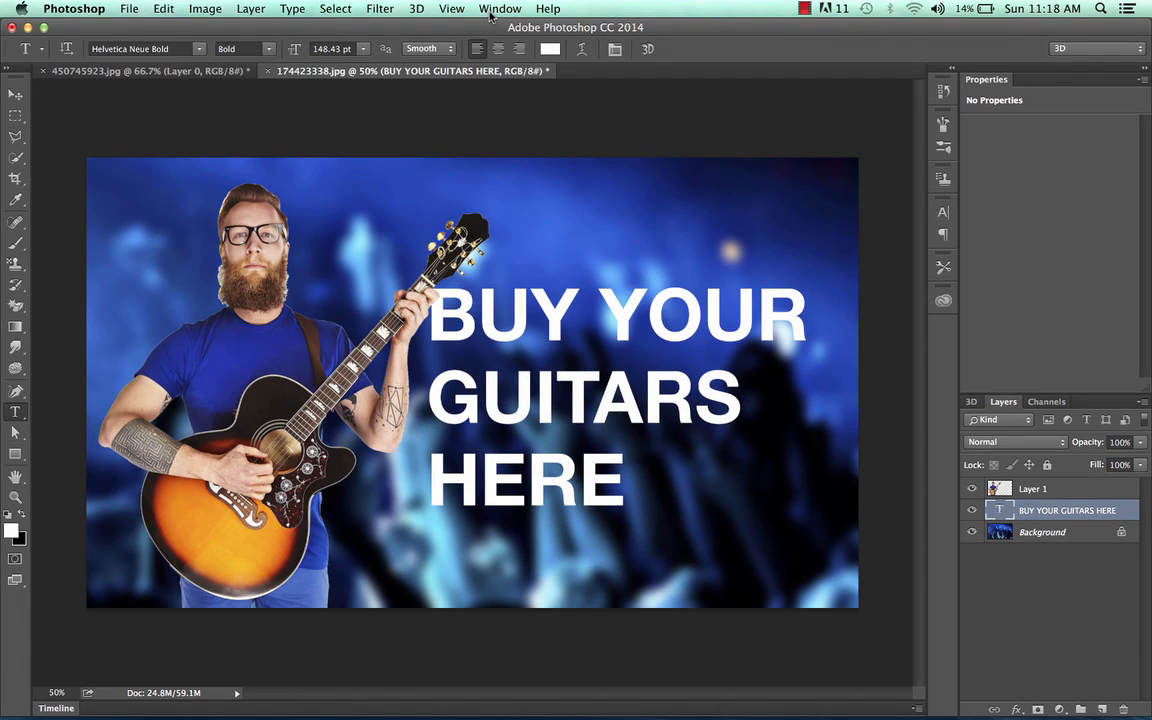
Step: Set the text layer's opacity to 10% in its Layer Style blending options
{"action": "double_click", "coordinate": [1106, 511]}
{"action": "double_click", "coordinate": [1136, 513]}
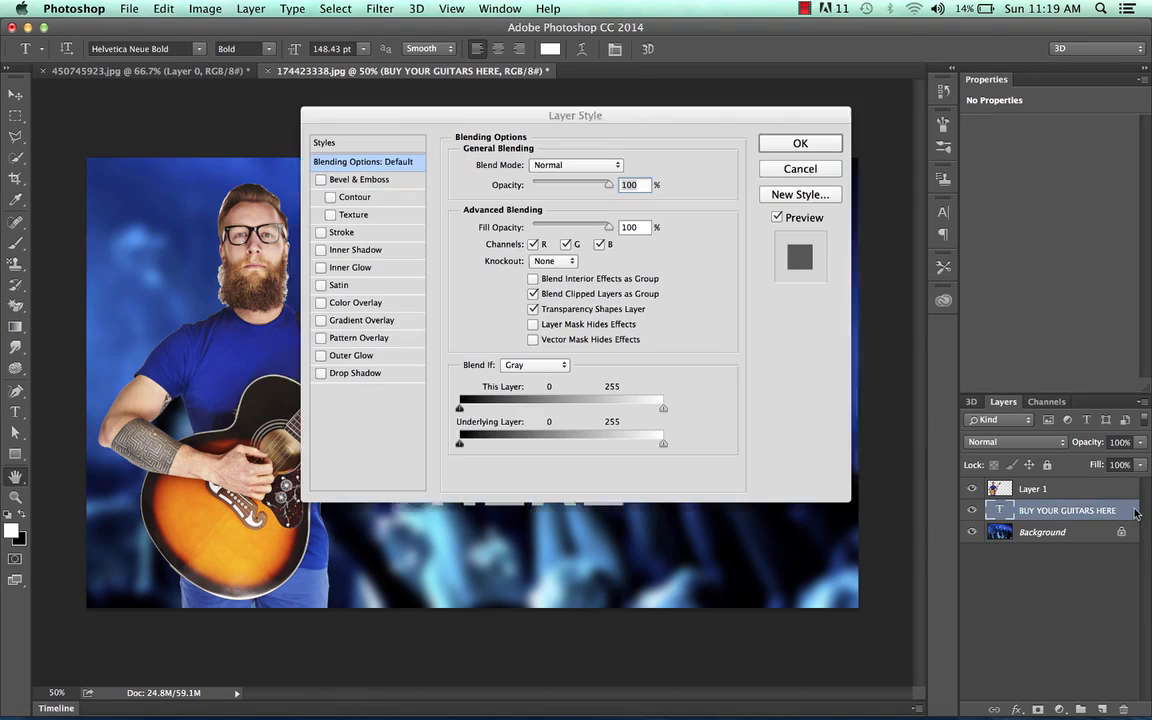
{"action": "left_click_drag", "start_coordinate": [603, 115], "coordinate": [944, 78]}
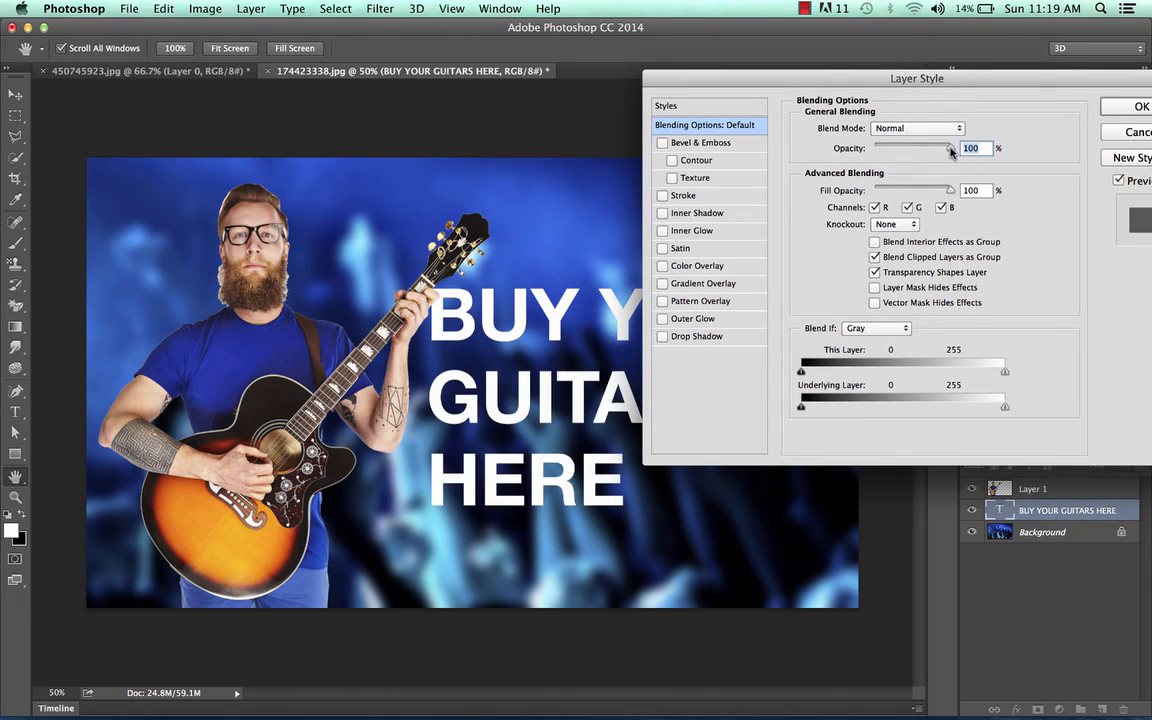
{"action": "left_click_drag", "start_coordinate": [951, 150], "coordinate": [882, 152]}
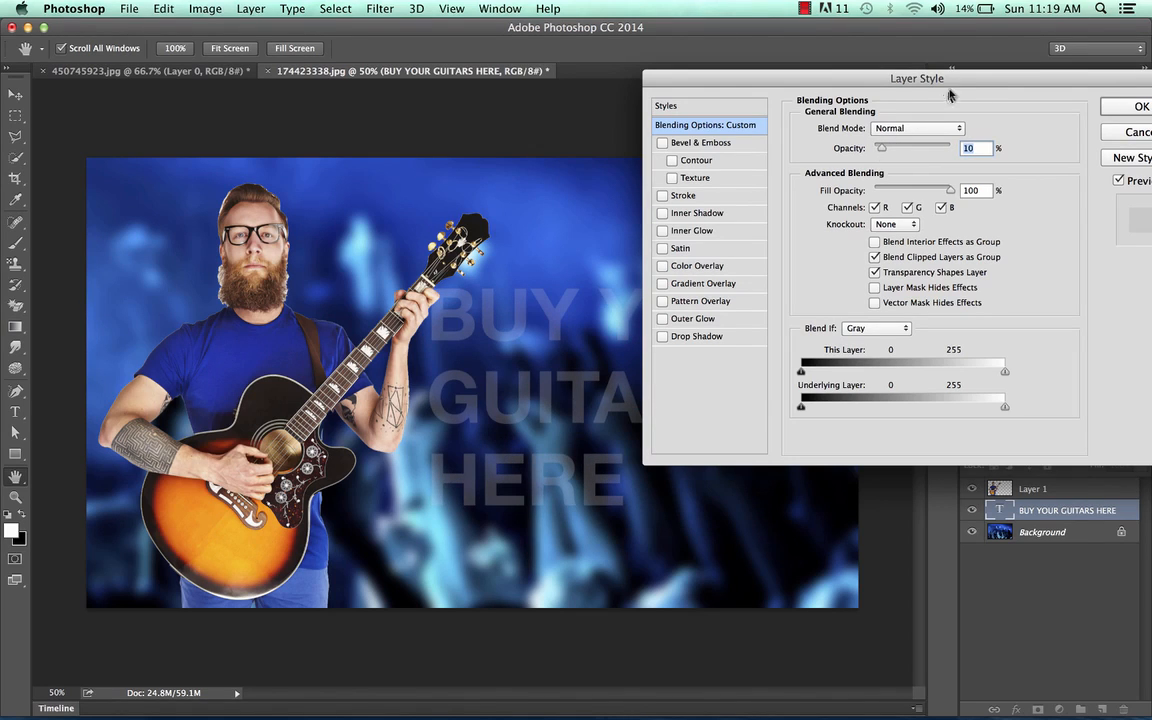
{"action": "left_click_drag", "start_coordinate": [969, 80], "coordinate": [776, 82]}
{"action": "left_click", "coordinate": [915, 106]}
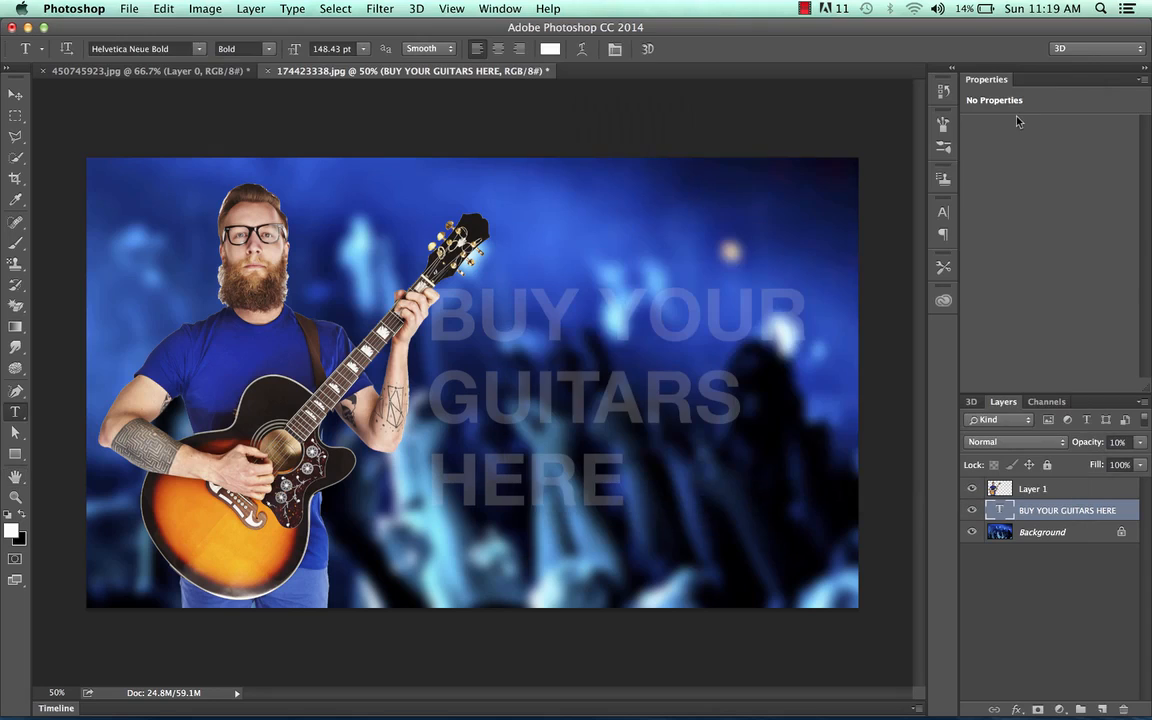